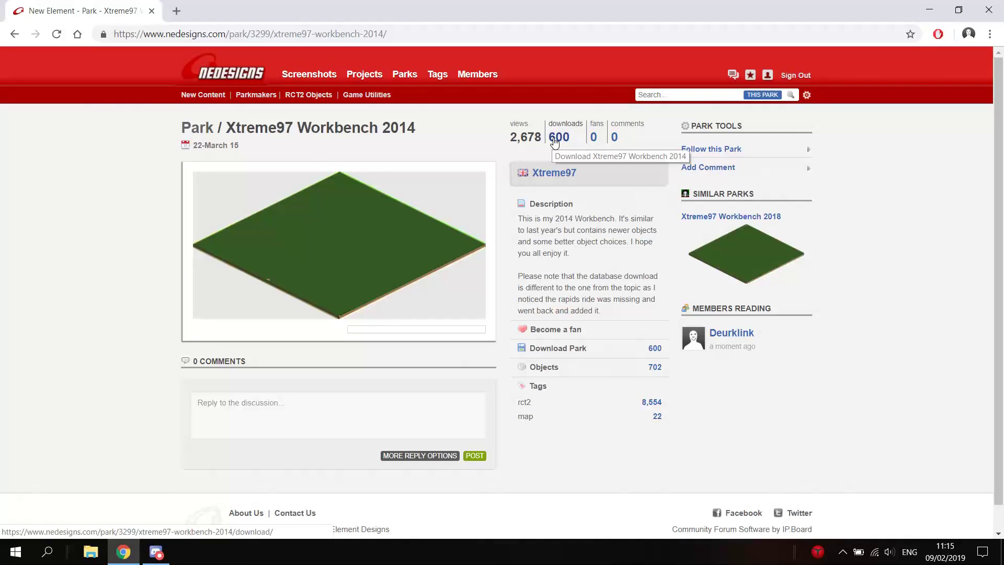
Download the Xtreme97 Workbench 2014 park from the website and open the downloaded zip archive.
click(555, 138)
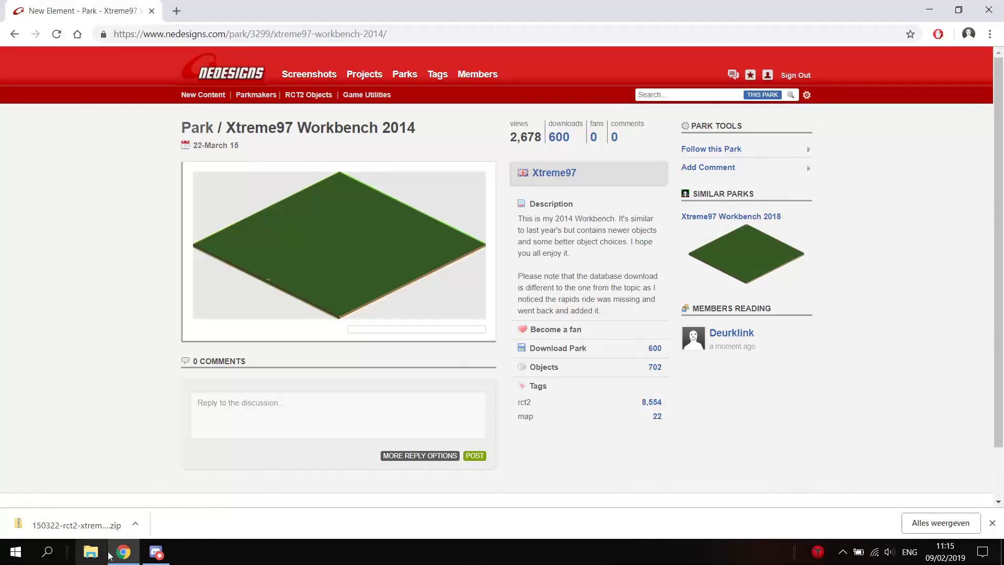
click(77, 524)
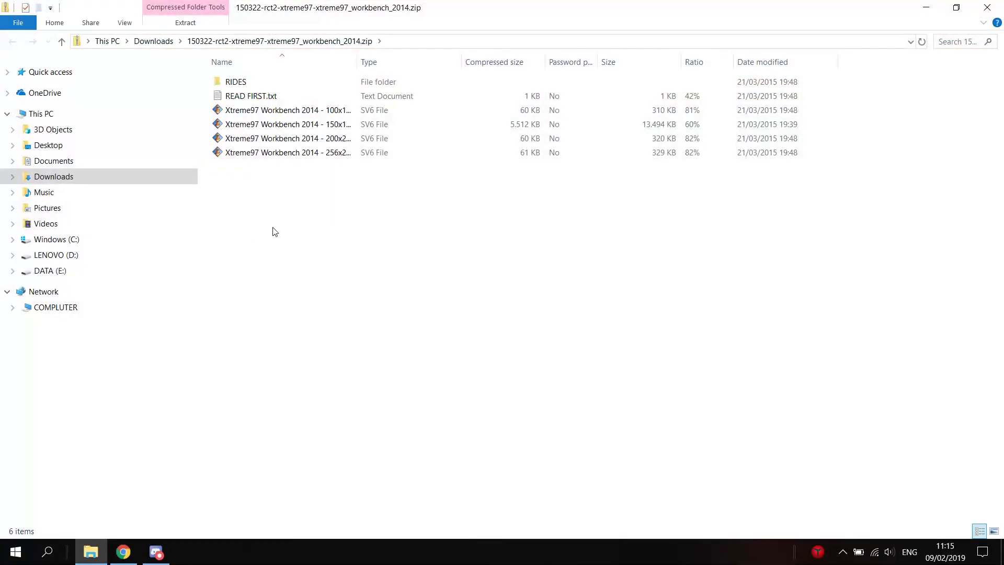
Copy the Xtreme97 Workbench 2014 100x100 save from the archive to the desktop and open it in OpenRCT2.
right_click(297, 113)
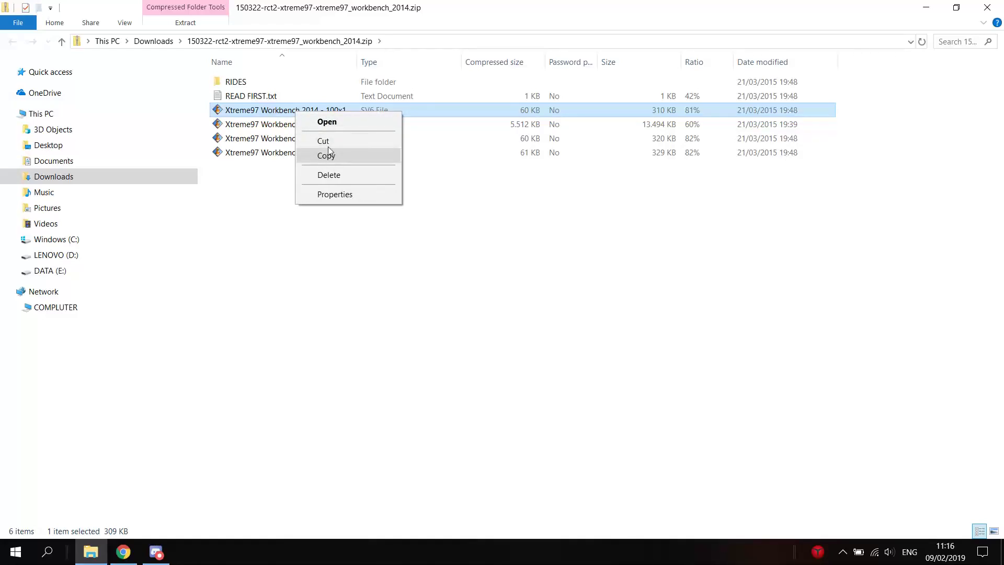
click(329, 155)
click(927, 6)
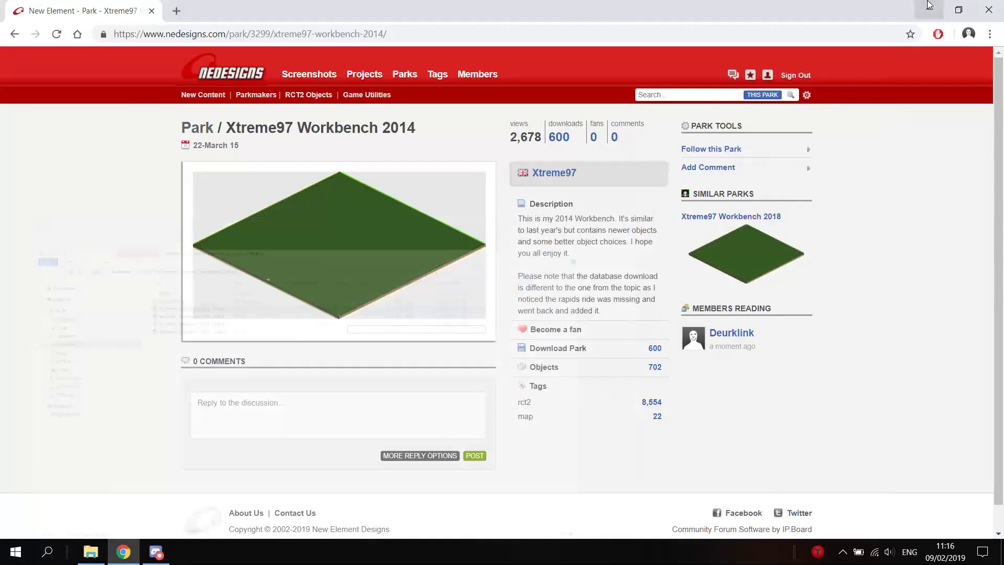
click(927, 6)
right_click(87, 427)
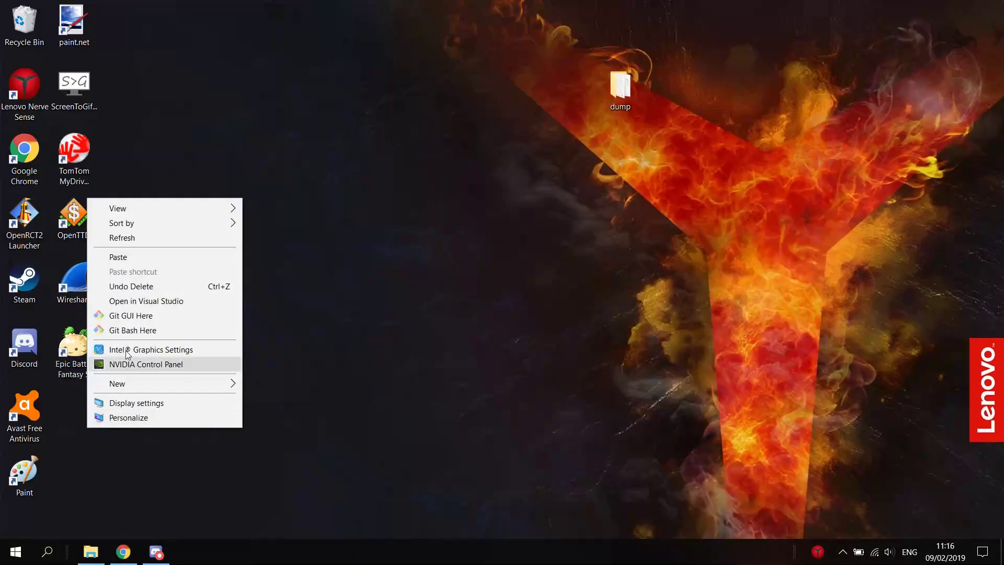
click(143, 258)
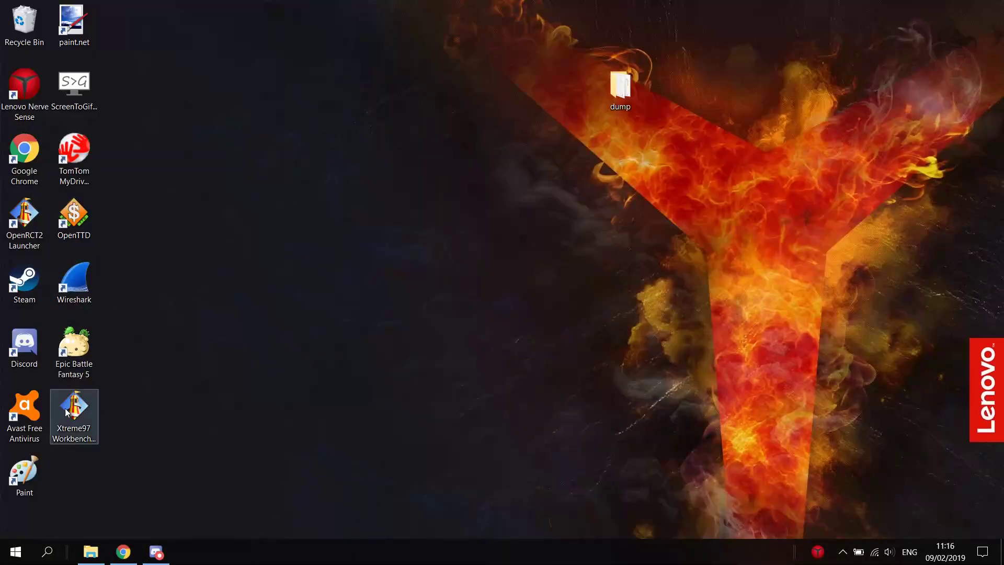
click(66, 412)
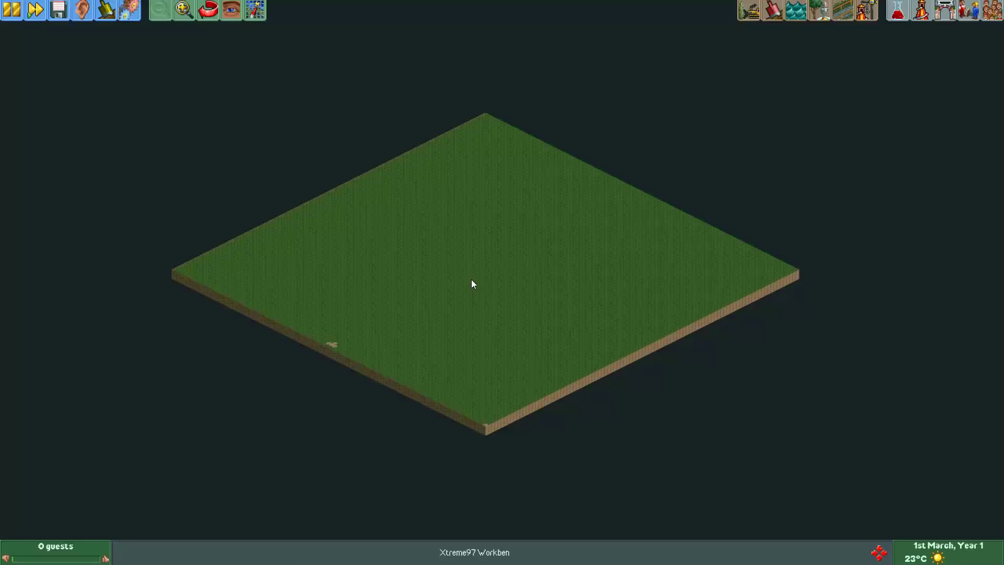
Check in the game options whether plug-in objects are exported with saved games, then close the options.
click(59, 11)
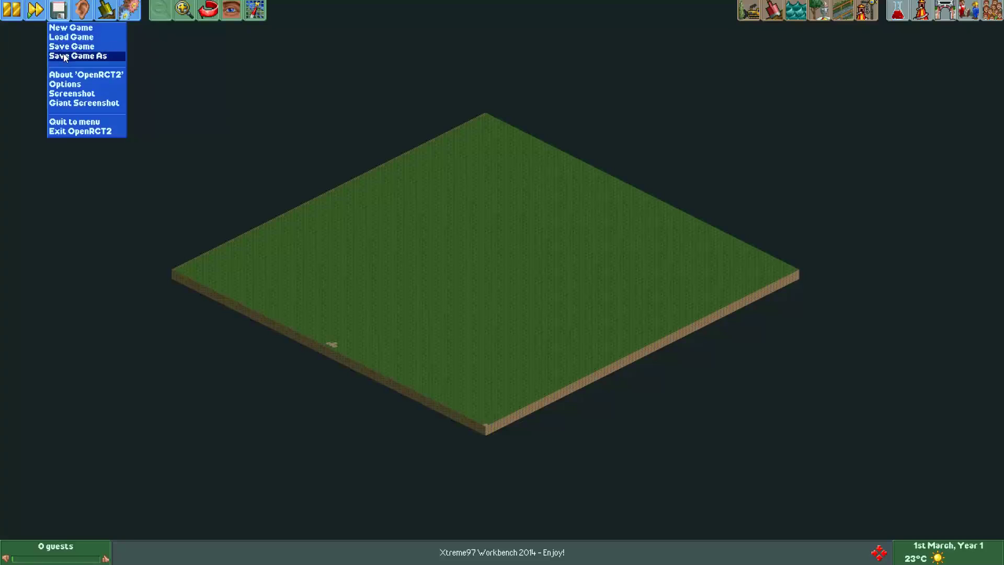
click(73, 86)
click(493, 178)
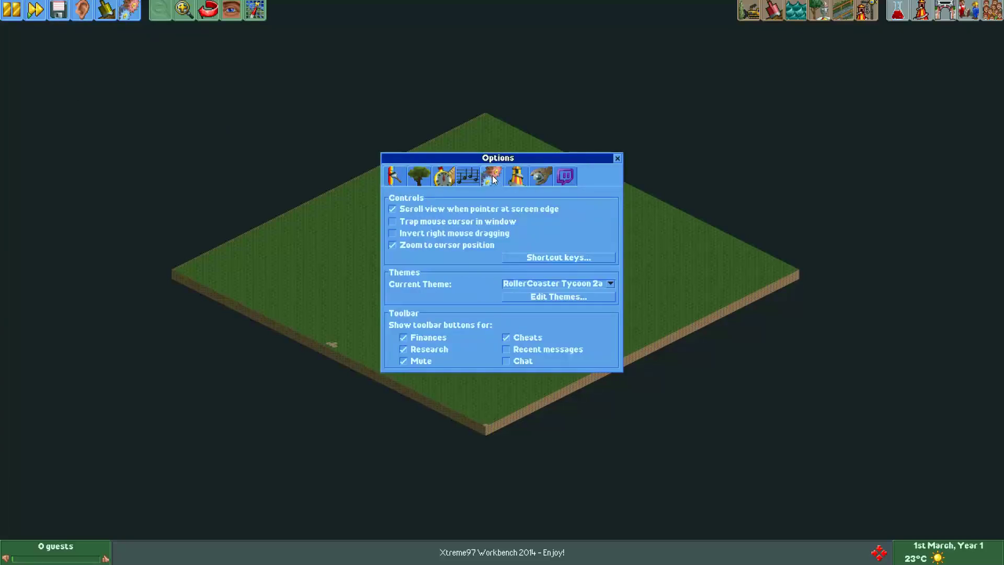
click(524, 175)
click(540, 173)
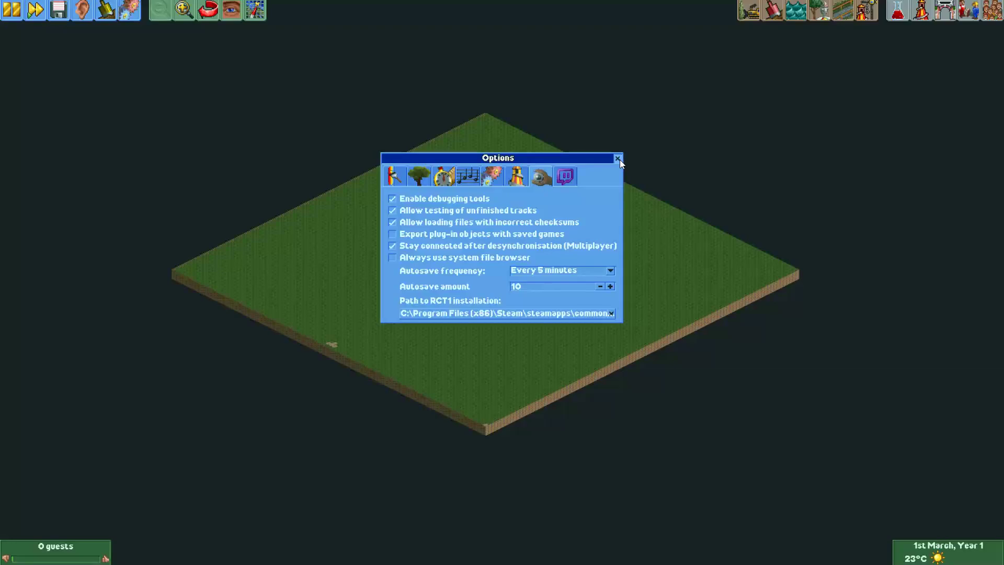
click(762, 69)
Save the park as Xtreme97 Workbench 2014 - 100x100 in the OpenRCT2 save folder, overwriting the existing file, and exit the game.
click(57, 9)
click(67, 48)
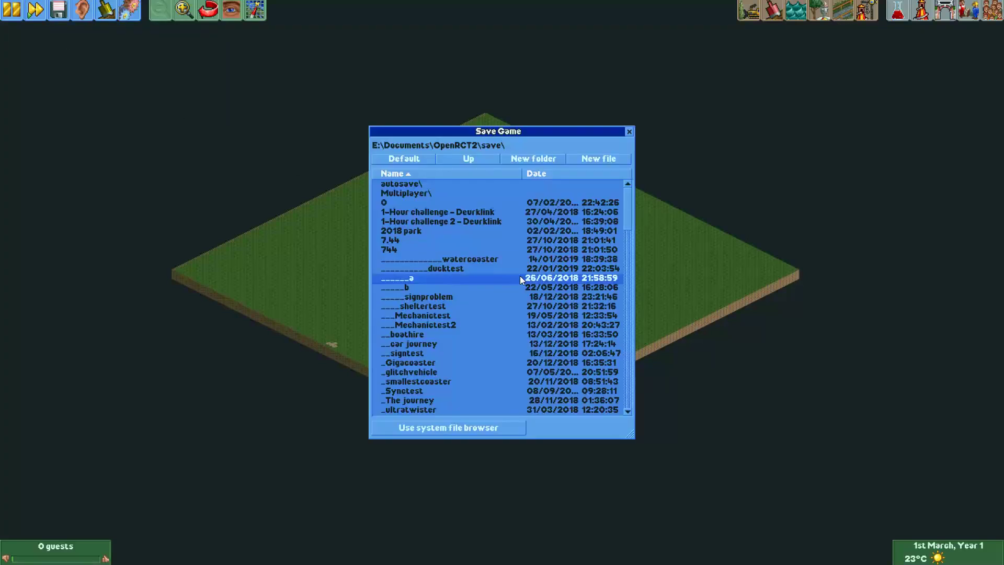
click(593, 160)
click(455, 306)
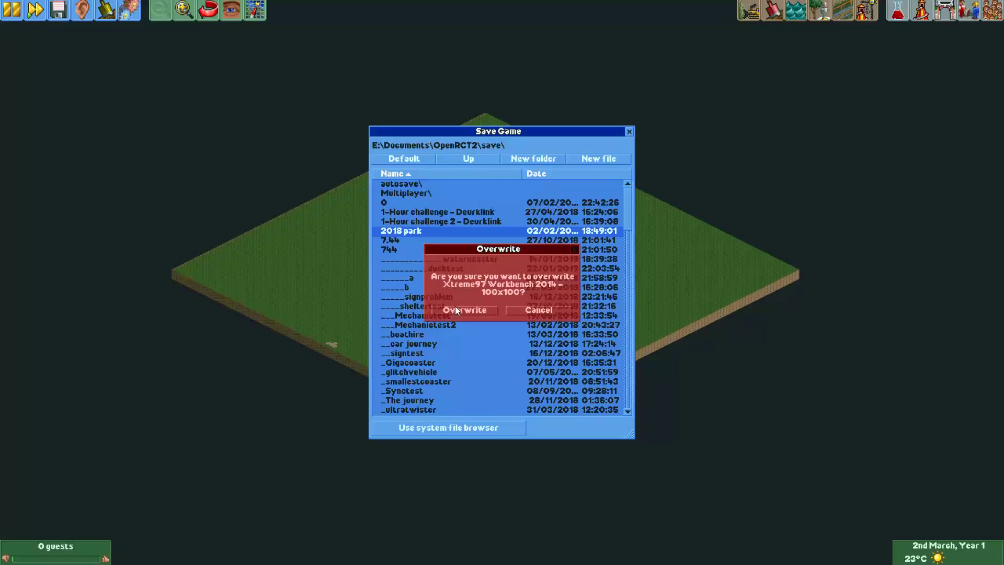
click(464, 310)
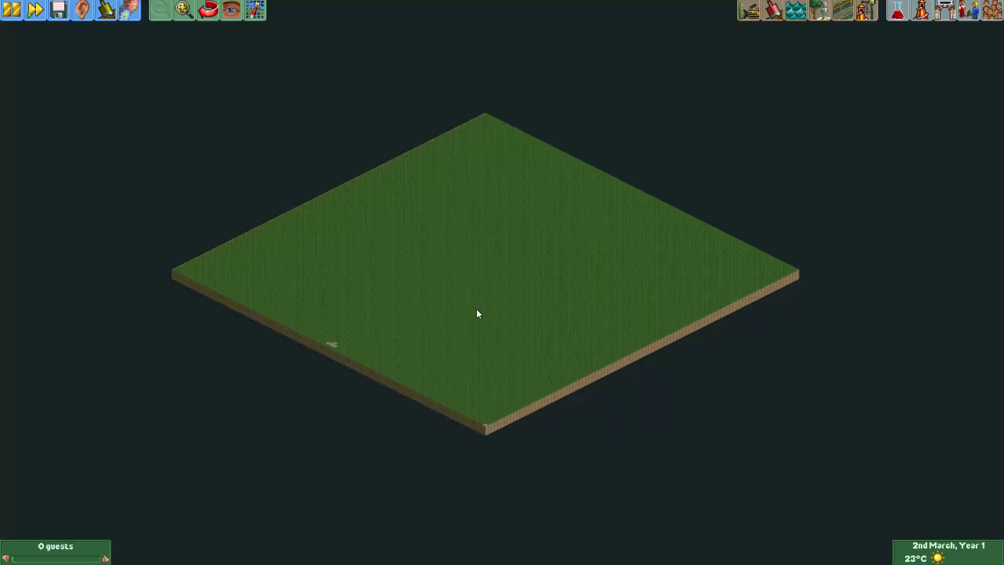
click(61, 14)
click(68, 132)
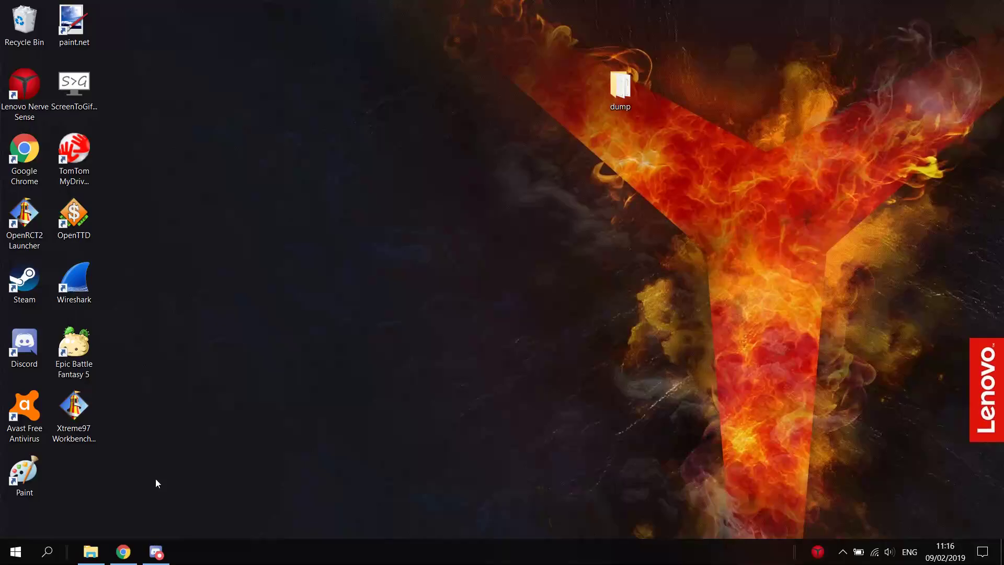
Move the object folder out of the OpenRCT2 folder in Documents onto the desktop.
click(91, 552)
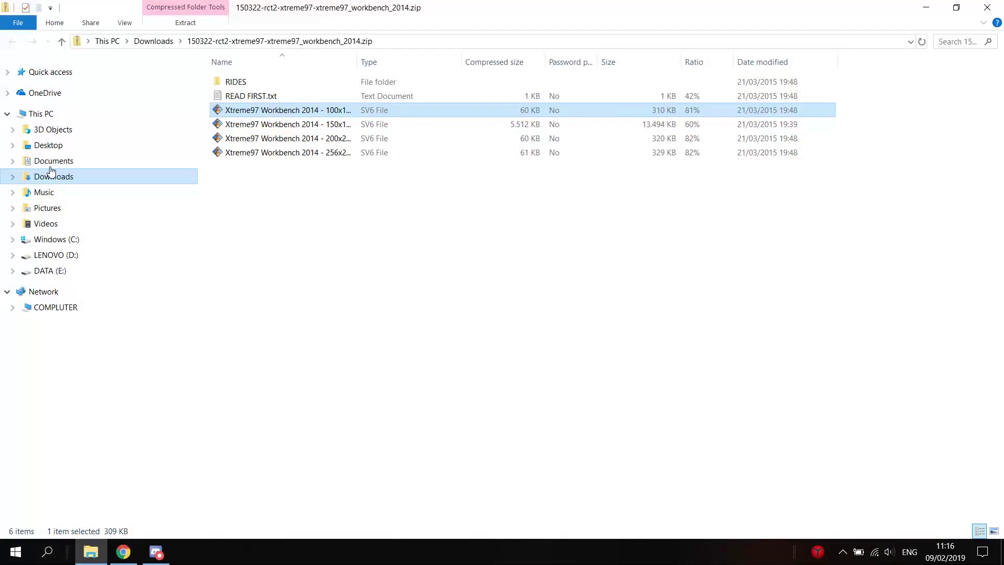
click(50, 164)
double_click(265, 98)
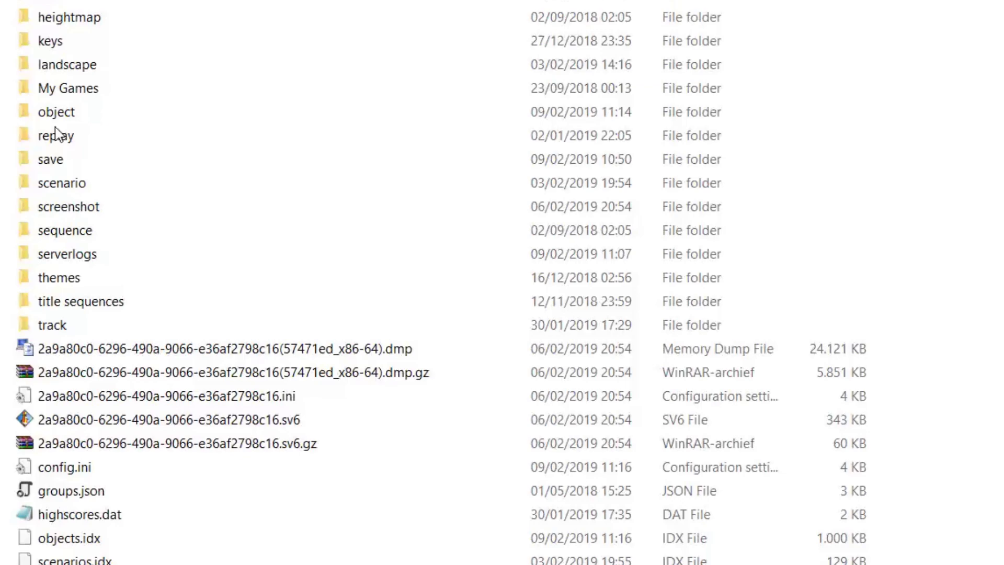
right_click(240, 180)
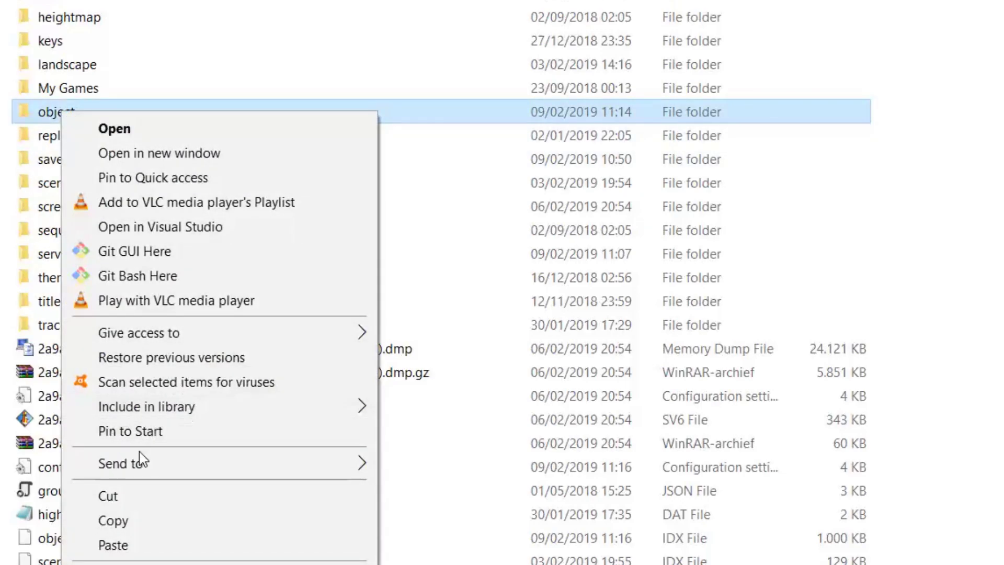
click(504, 363)
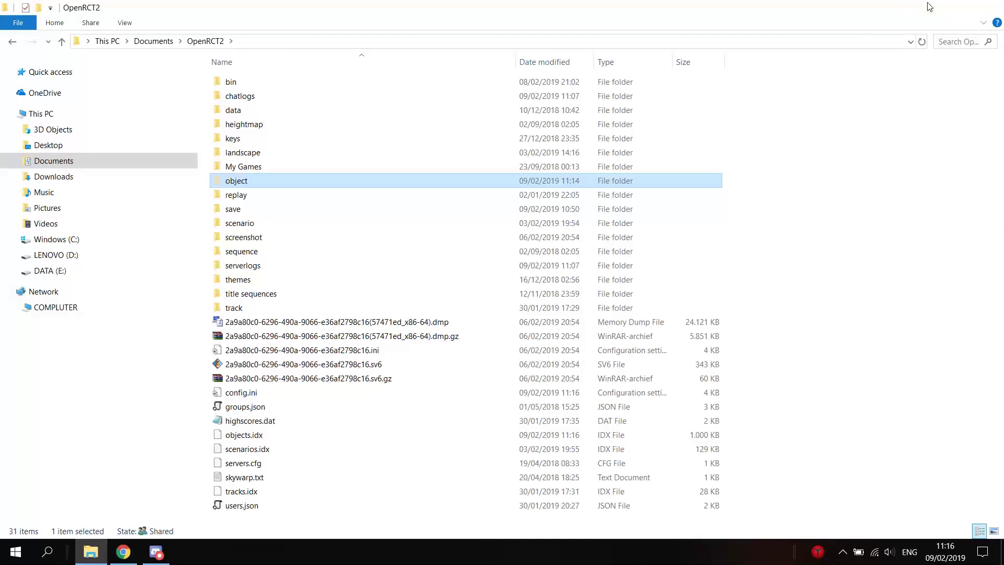
click(928, 7)
right_click(429, 177)
click(460, 236)
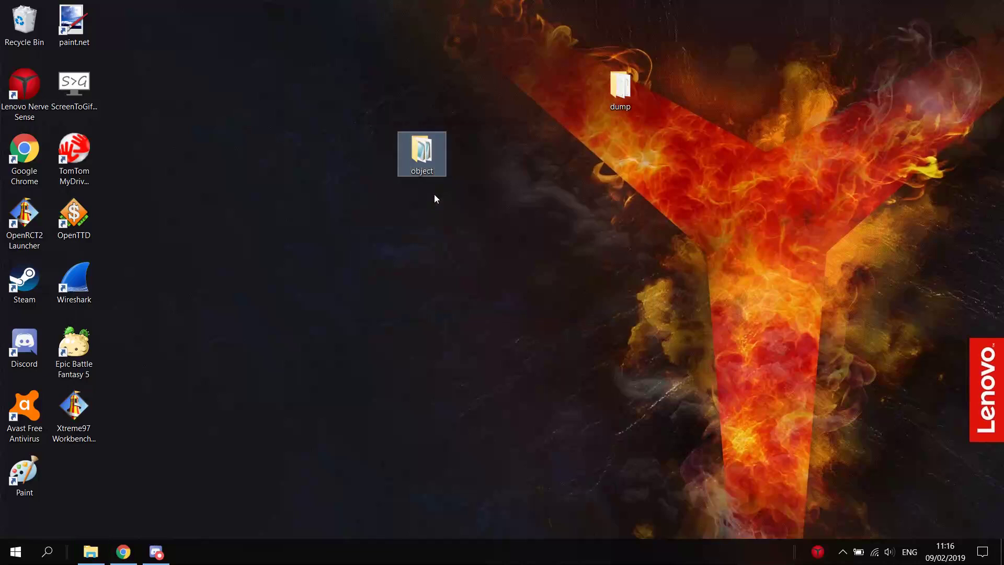
click(264, 390)
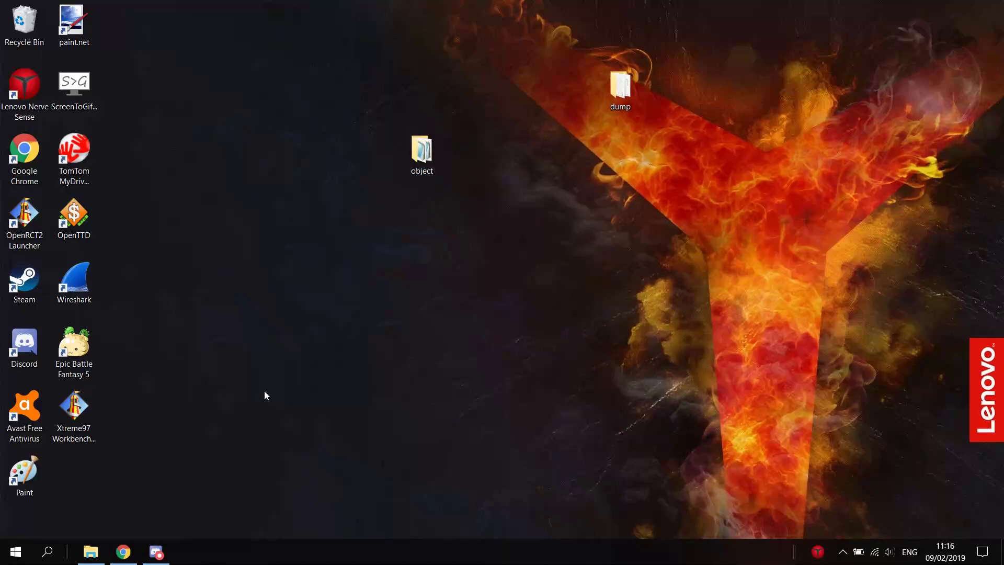
Open the Xtreme97 Workbench 2014 - 100x100 save from the save folder inside the OpenRCT2 documents folder.
click(101, 554)
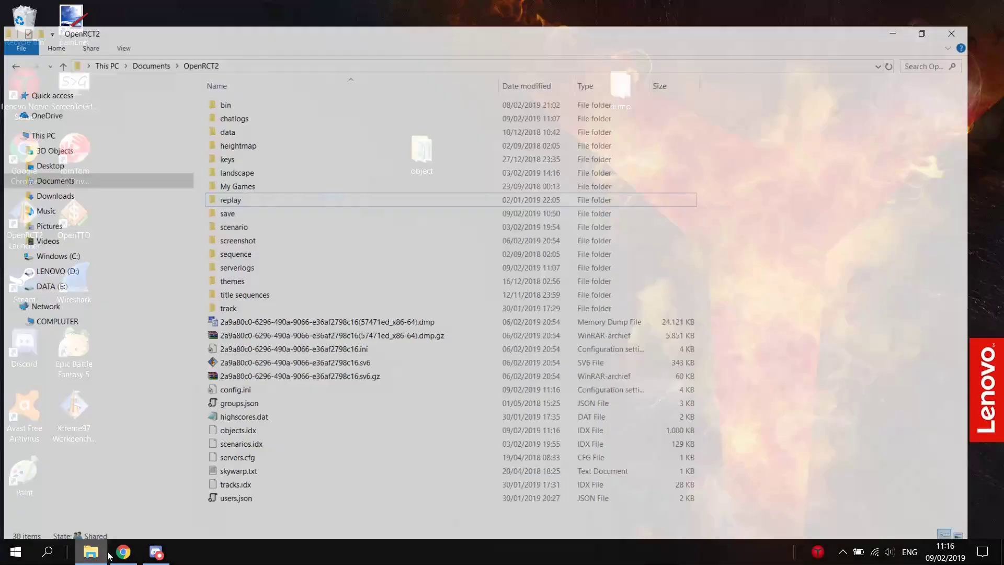
click(264, 200)
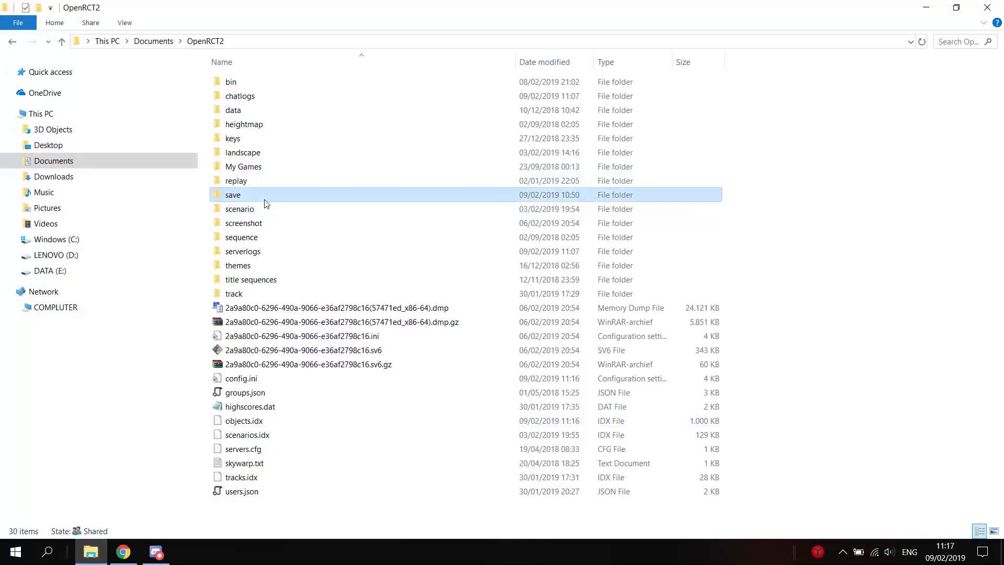
double_click(264, 201)
scroll(343, 218, down, 2)
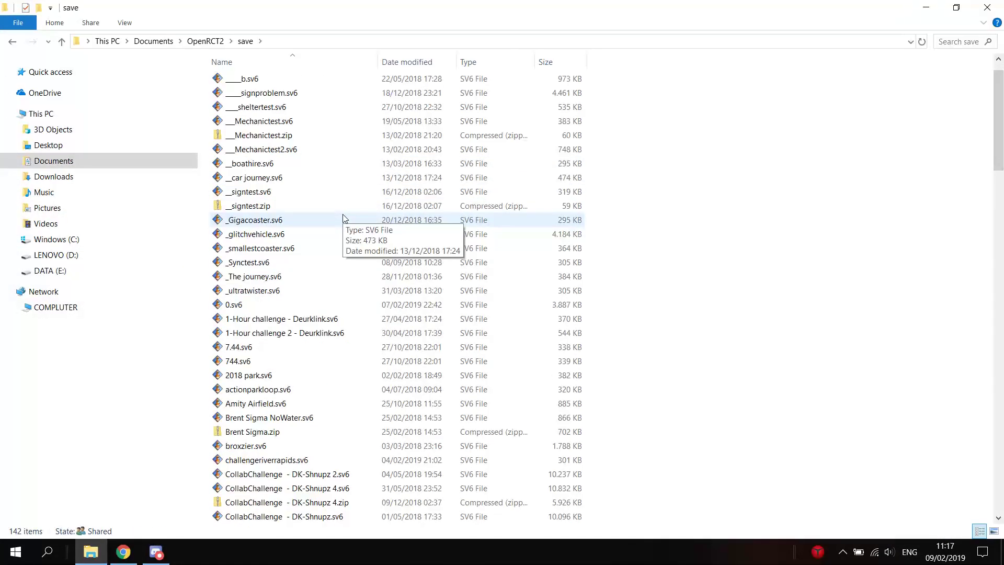
scroll(343, 219, down, 20)
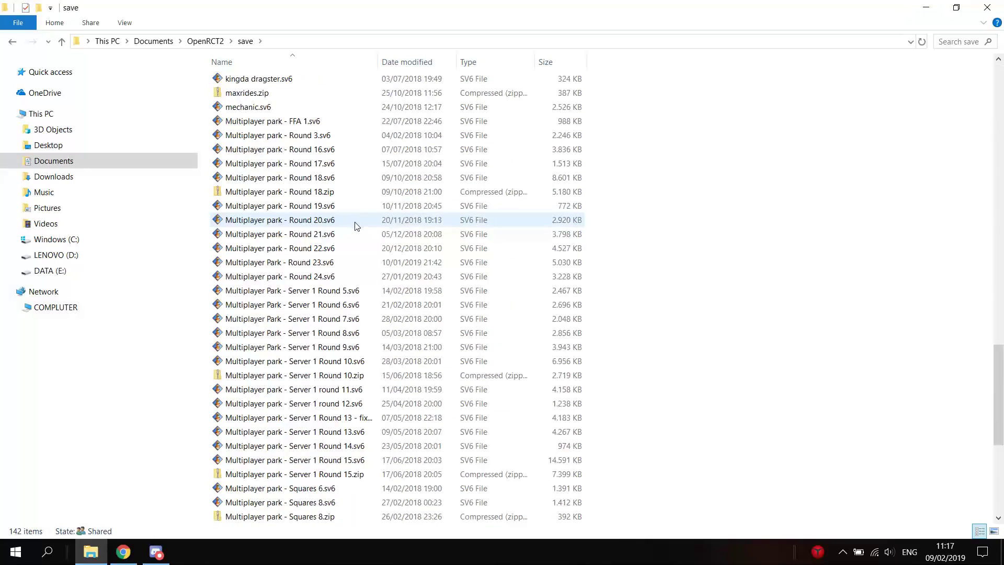
scroll(355, 226, down, 7)
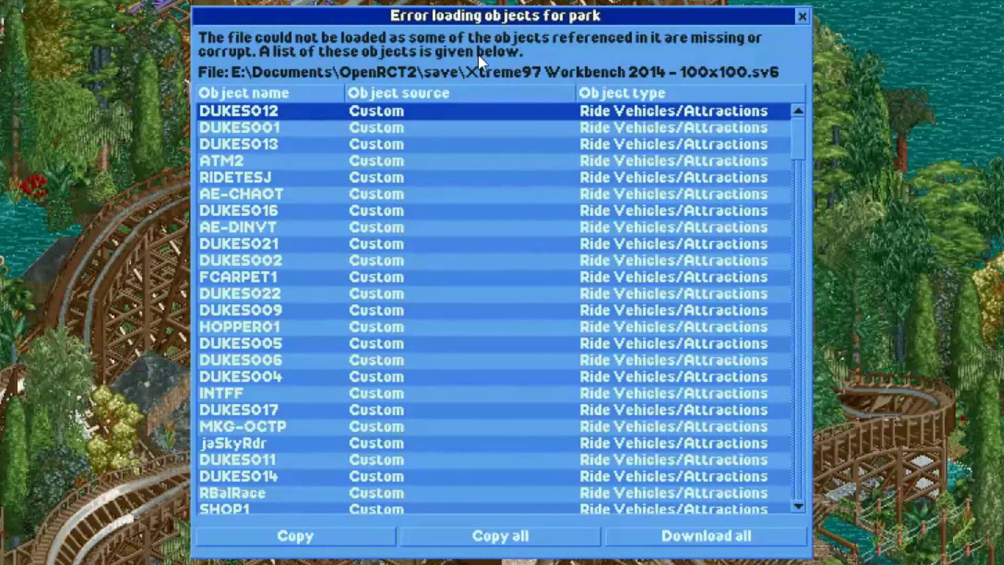
Look through the list of missing custom objects and start downloading all of them.
scroll(497, 269, down, 10)
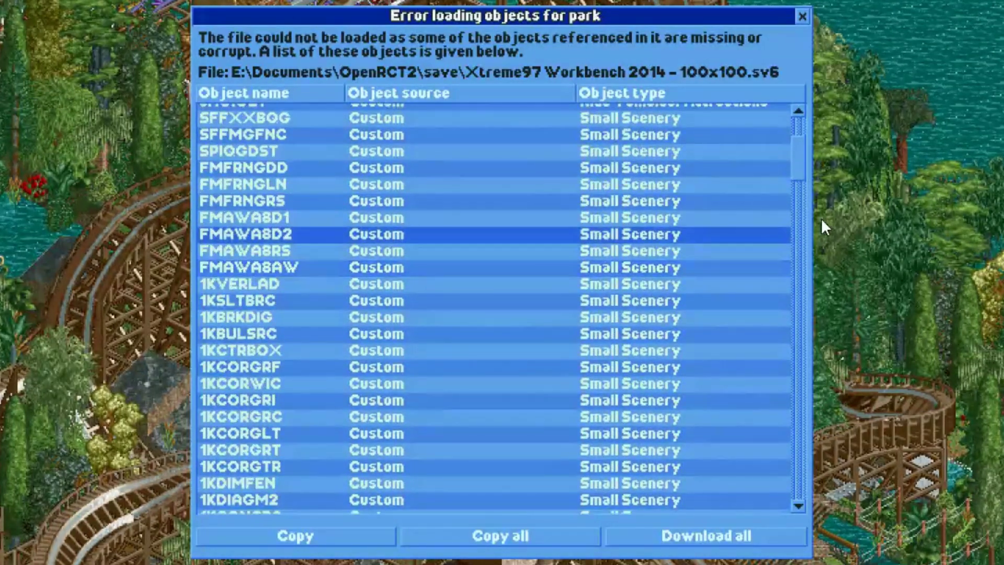
drag(804, 161, 805, 310)
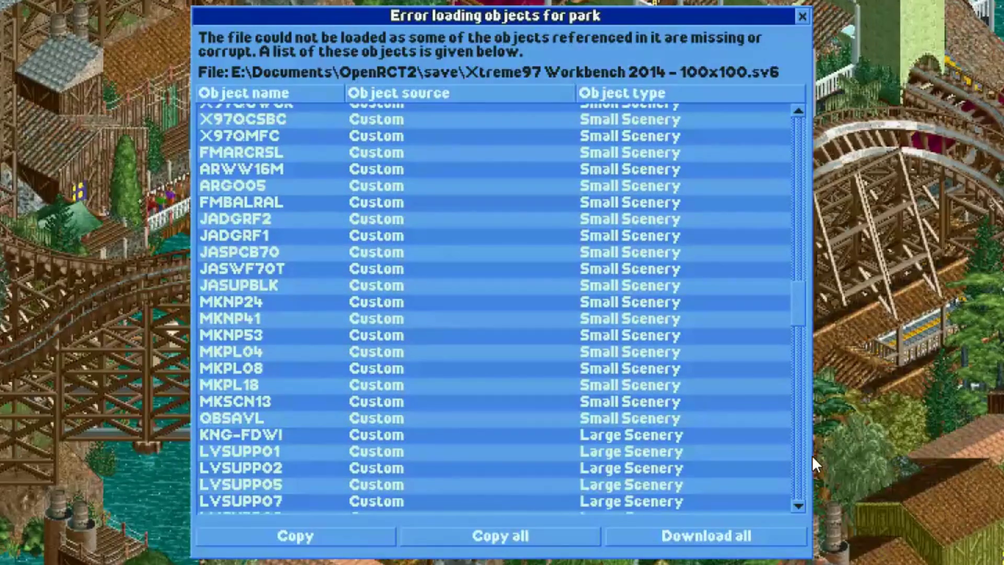
drag(811, 455, 779, 114)
click(779, 114)
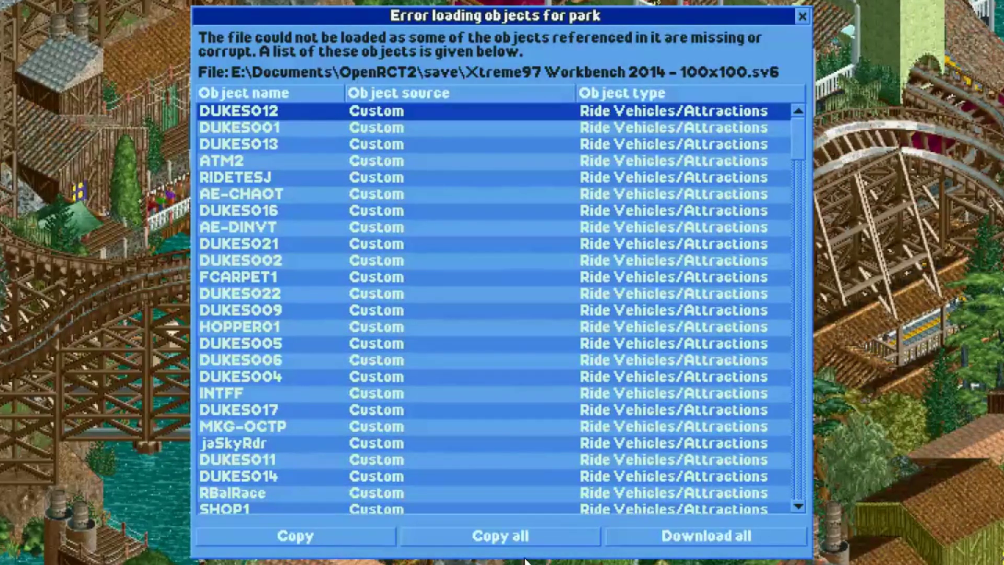
click(748, 540)
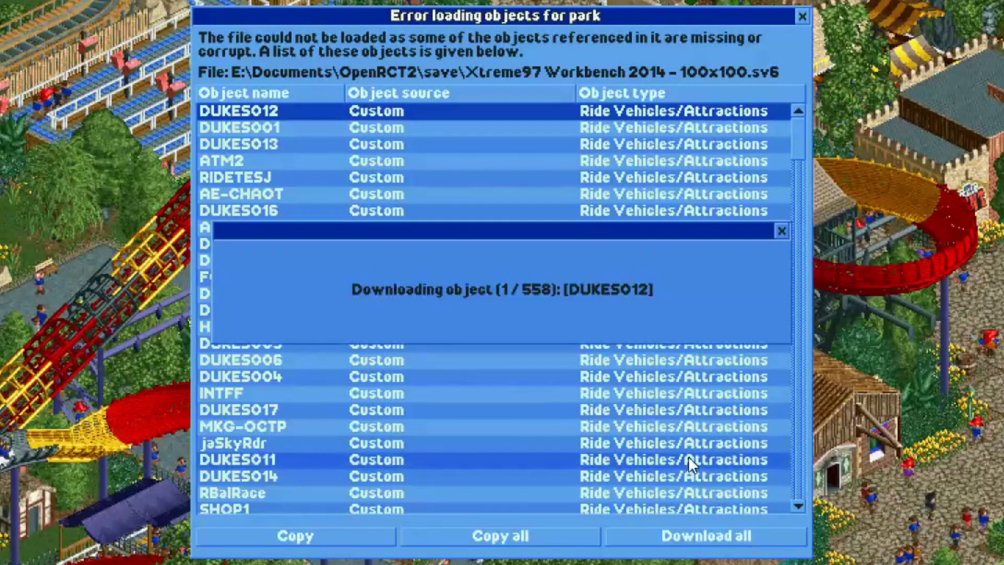